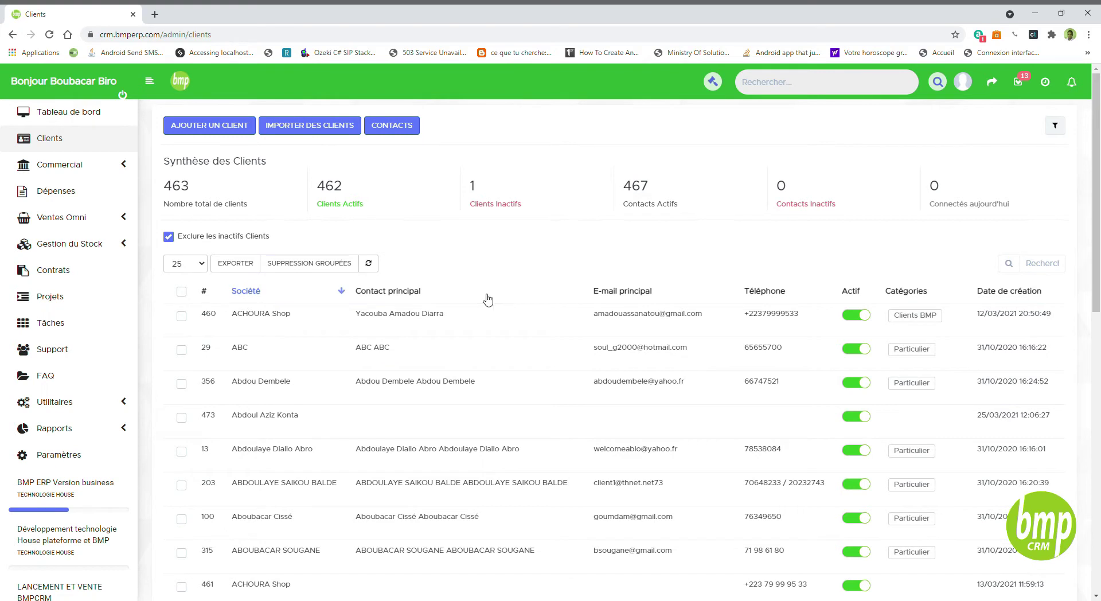
- Start a new client named 'Client divers' and enter its phone number
click(224, 126)
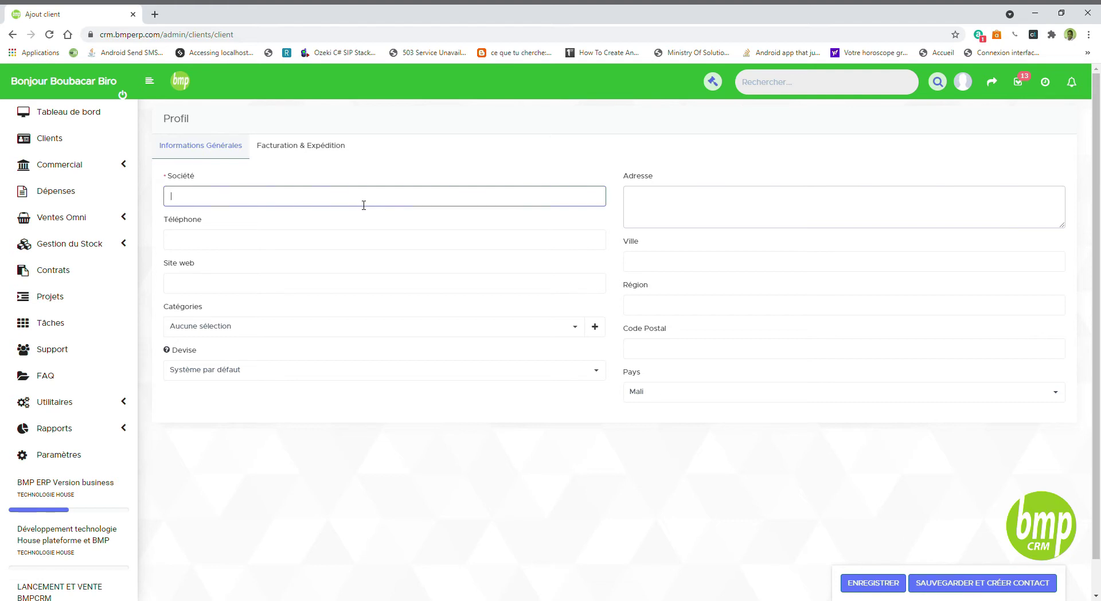
text(Client divers)
key(Tab)
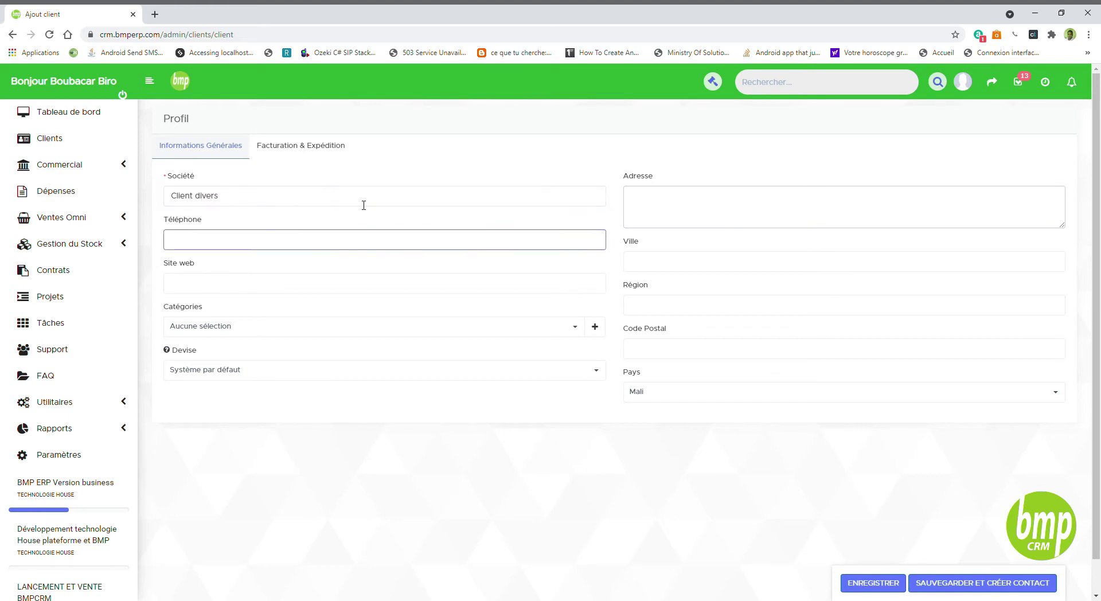
click(283, 291)
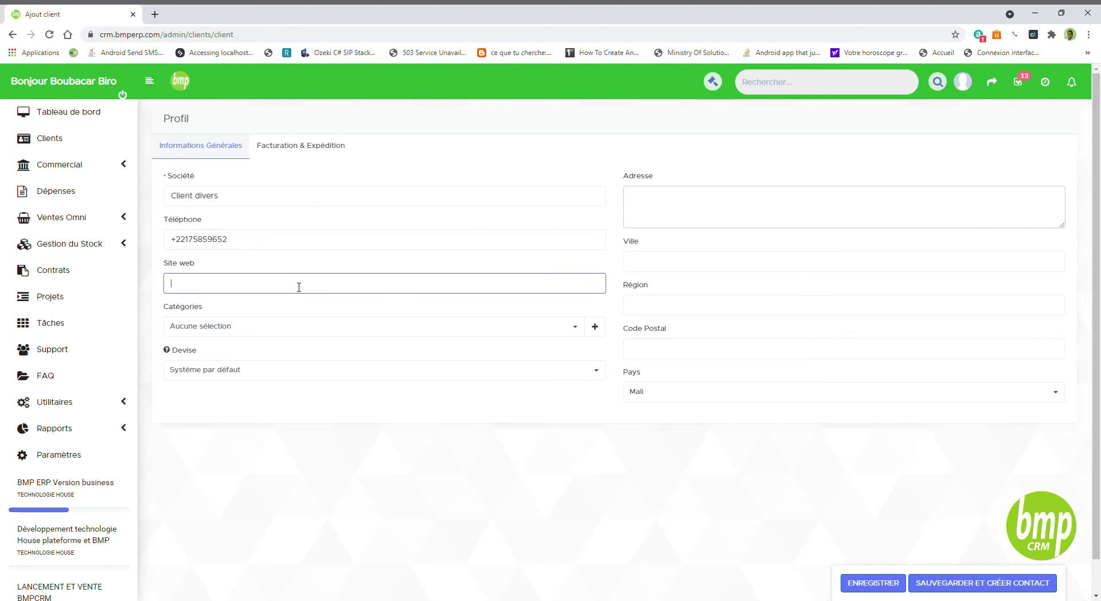
click(287, 260)
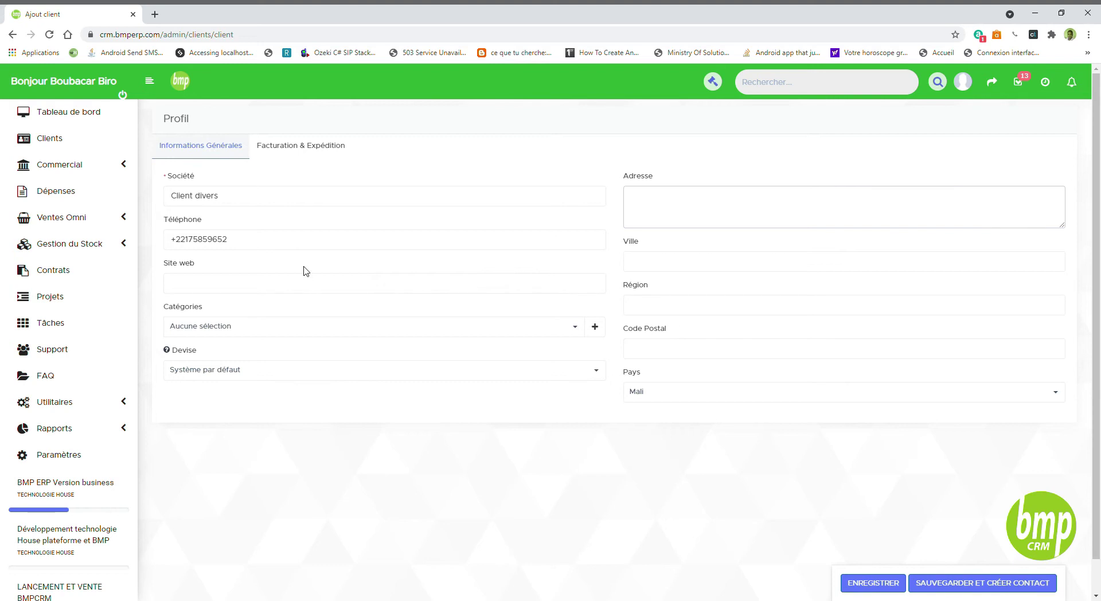
click(282, 199)
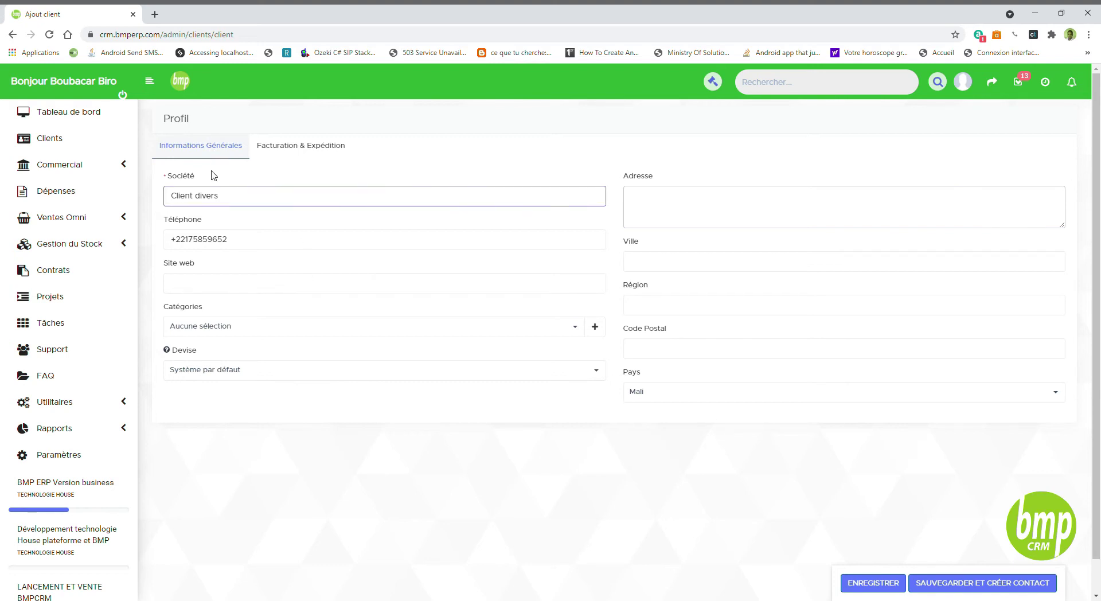
triple_click(172, 176)
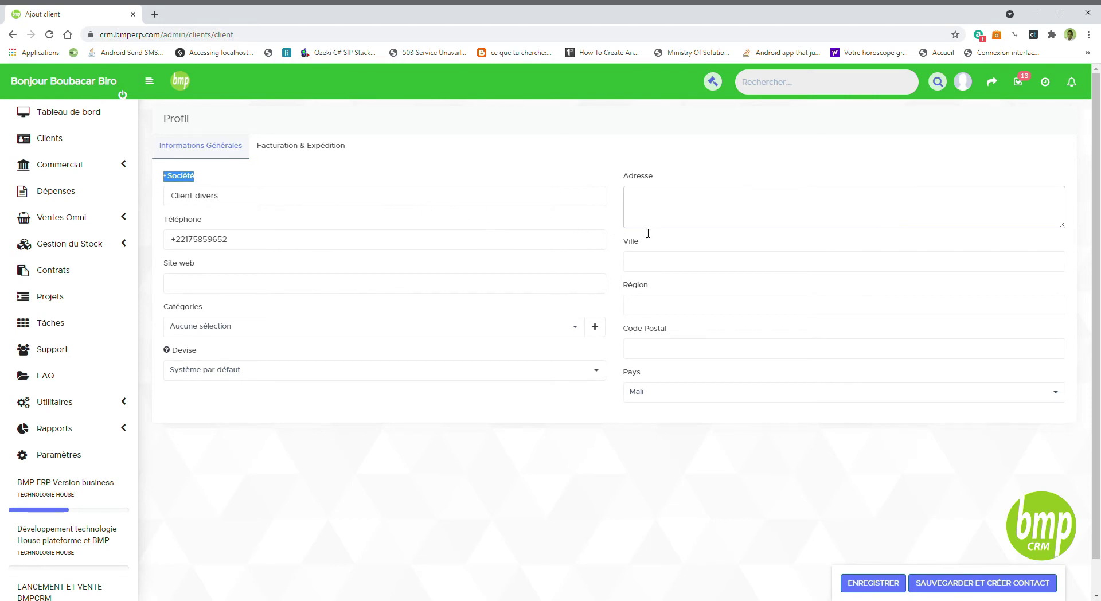
click(266, 269)
click(231, 287)
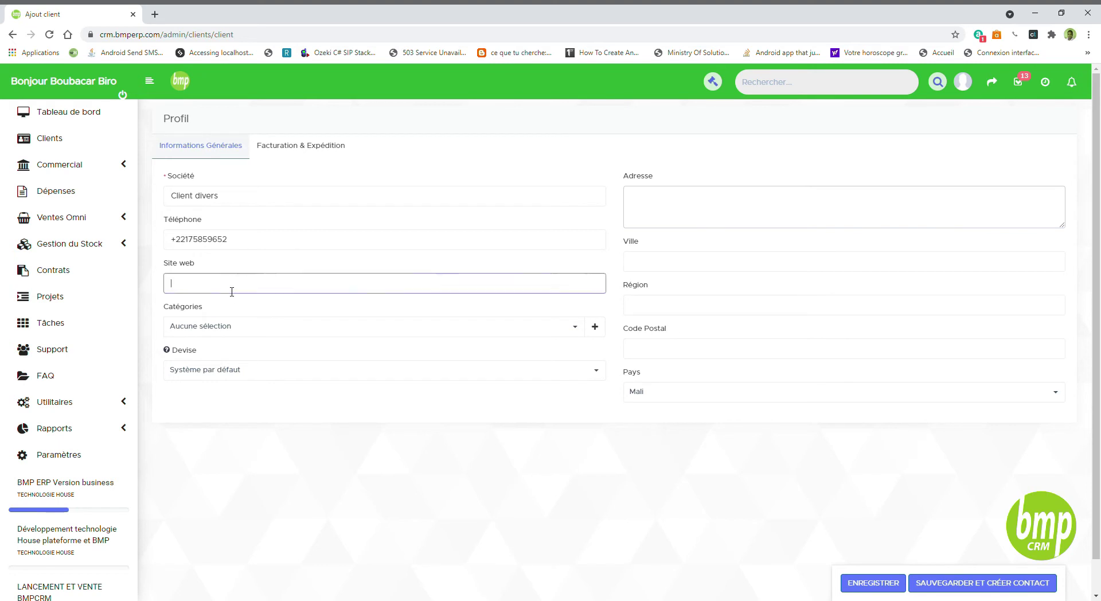
text(www.thnet.net)
click(244, 330)
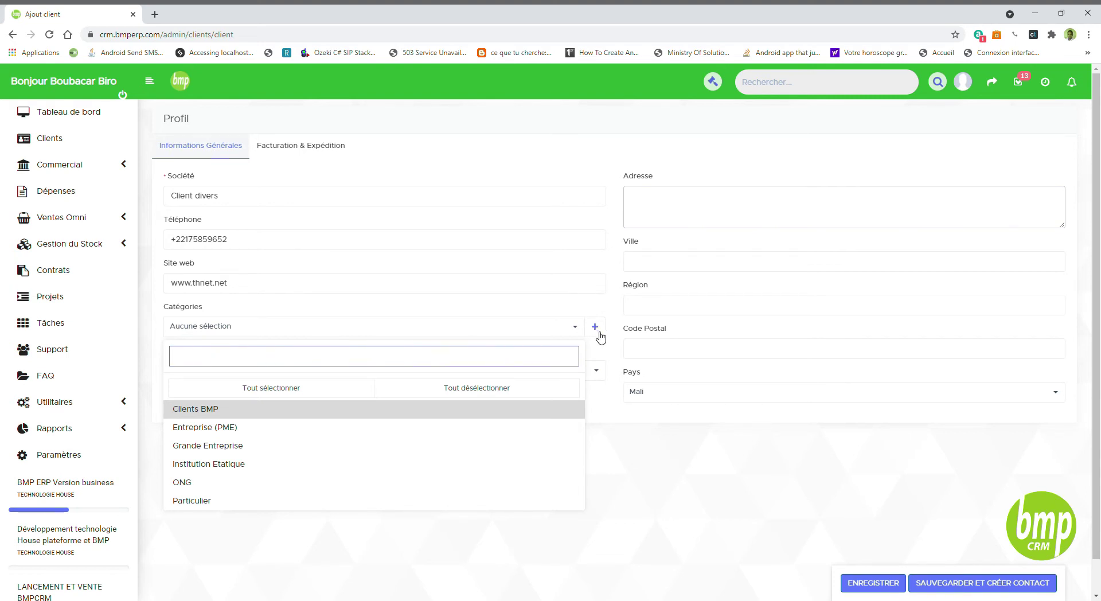
- Create a new client category named 'Clients de gros'
click(596, 329)
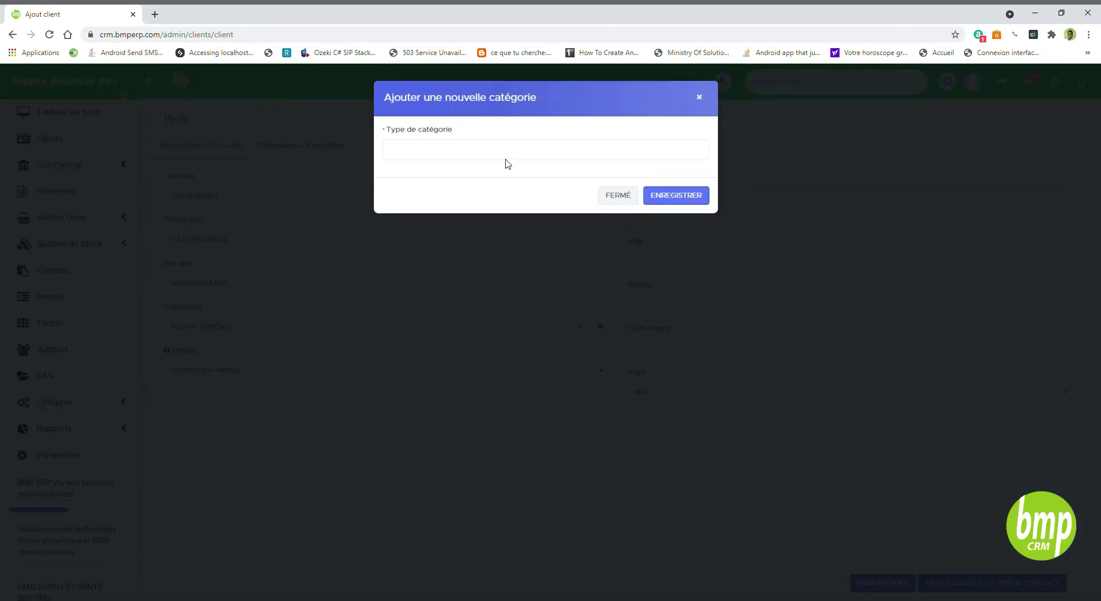
click(506, 153)
text(Clien)
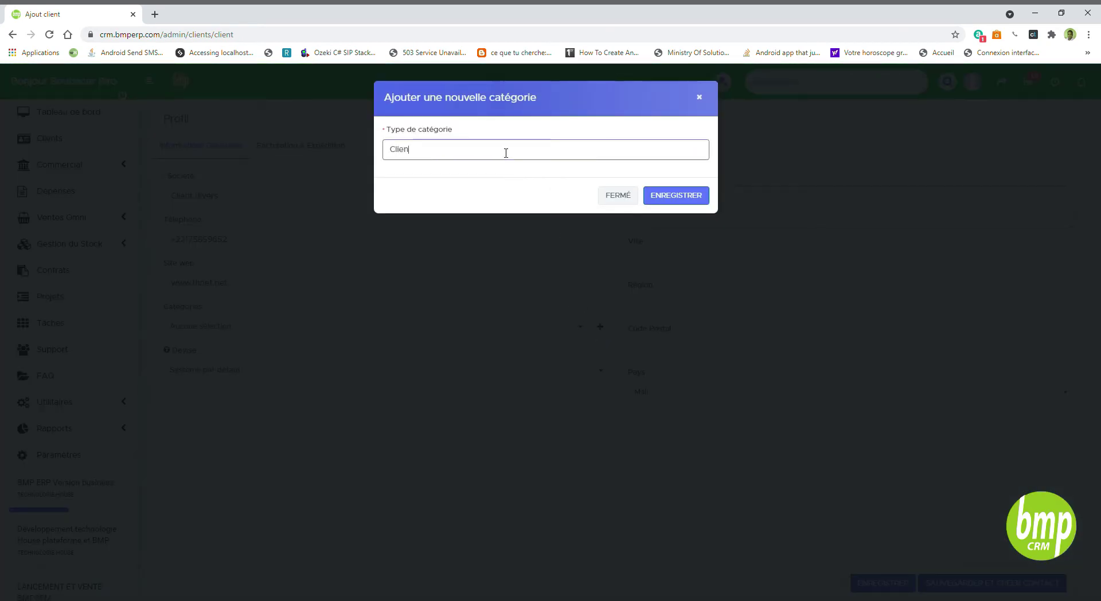
text(st de gros)
double_click(412, 153)
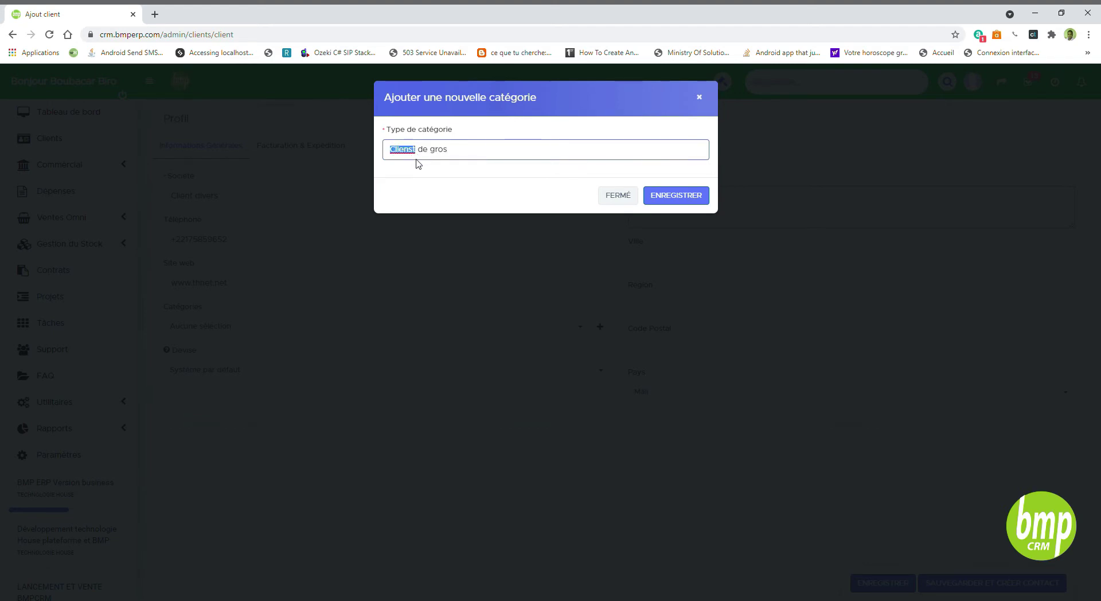
text(Clients)
click(682, 196)
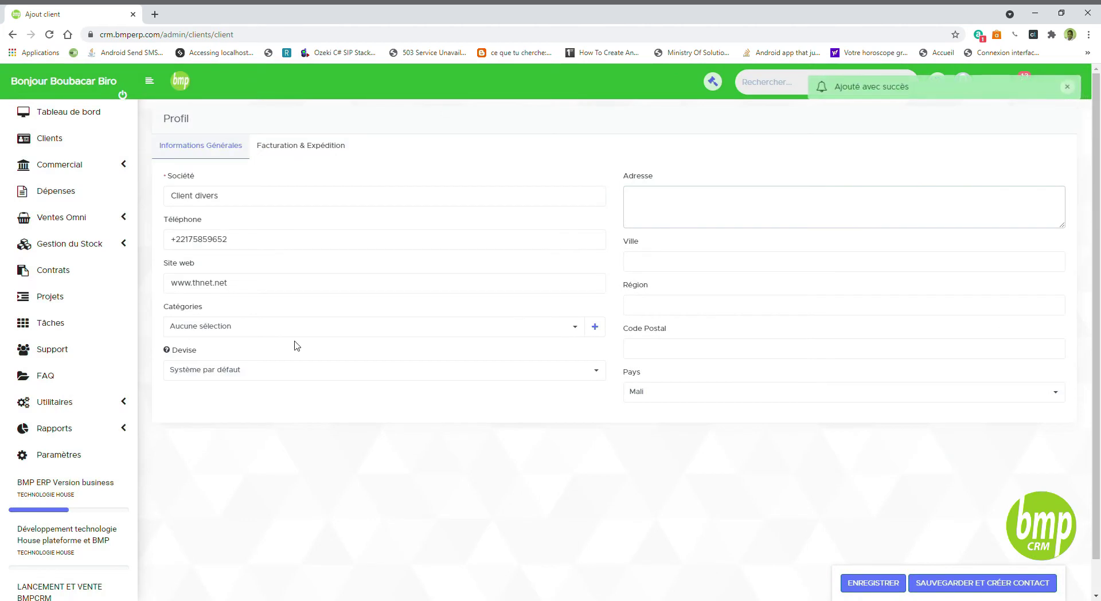
- Assign the categories Clients de gros and Clients BMP to the client
click(261, 332)
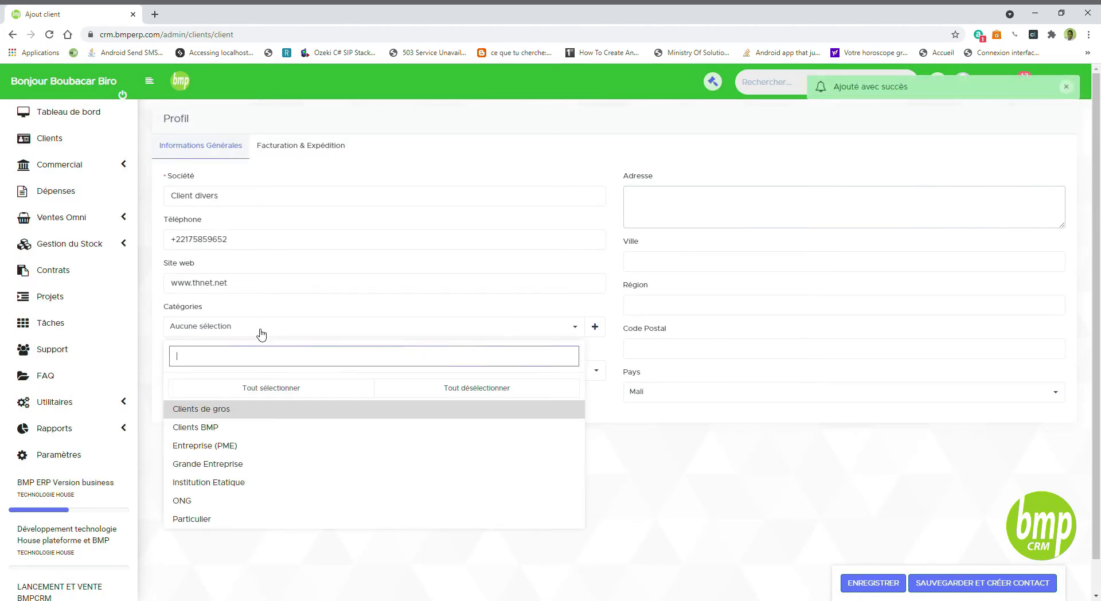
click(295, 412)
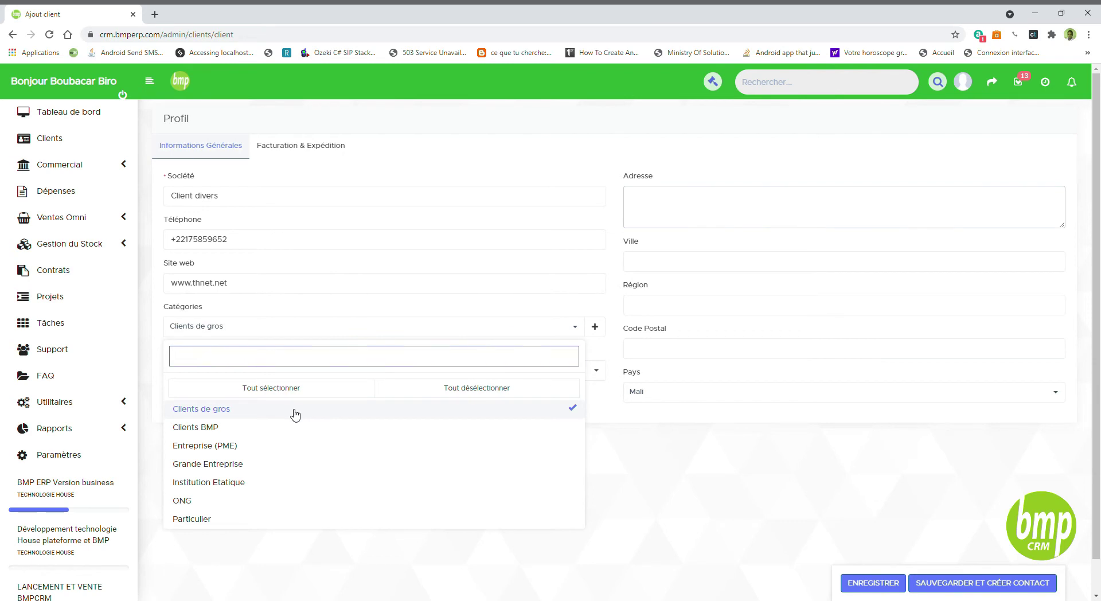
click(568, 431)
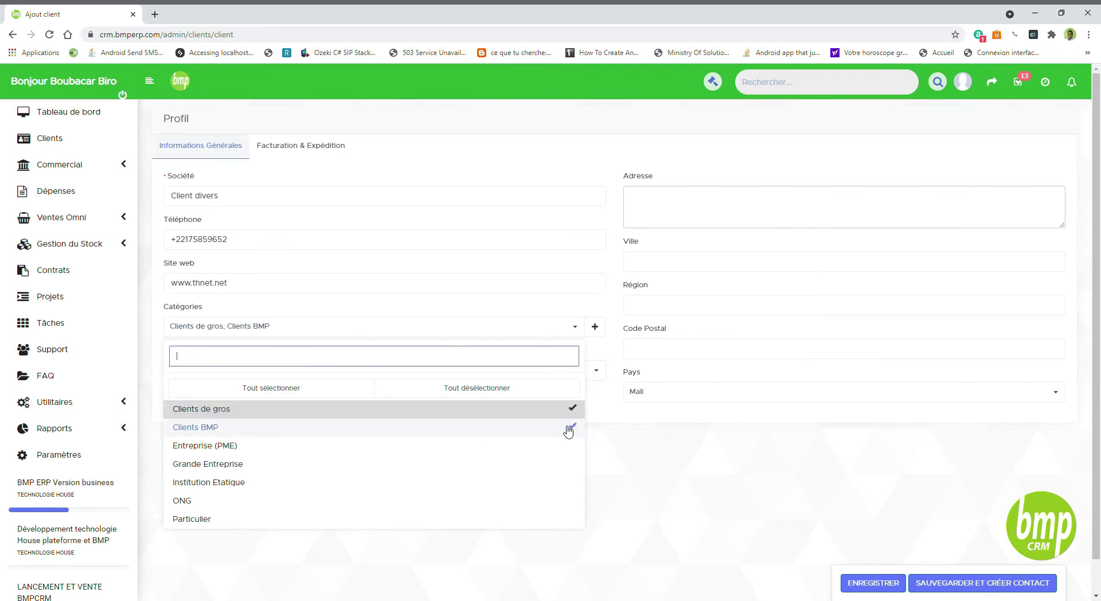
click(585, 310)
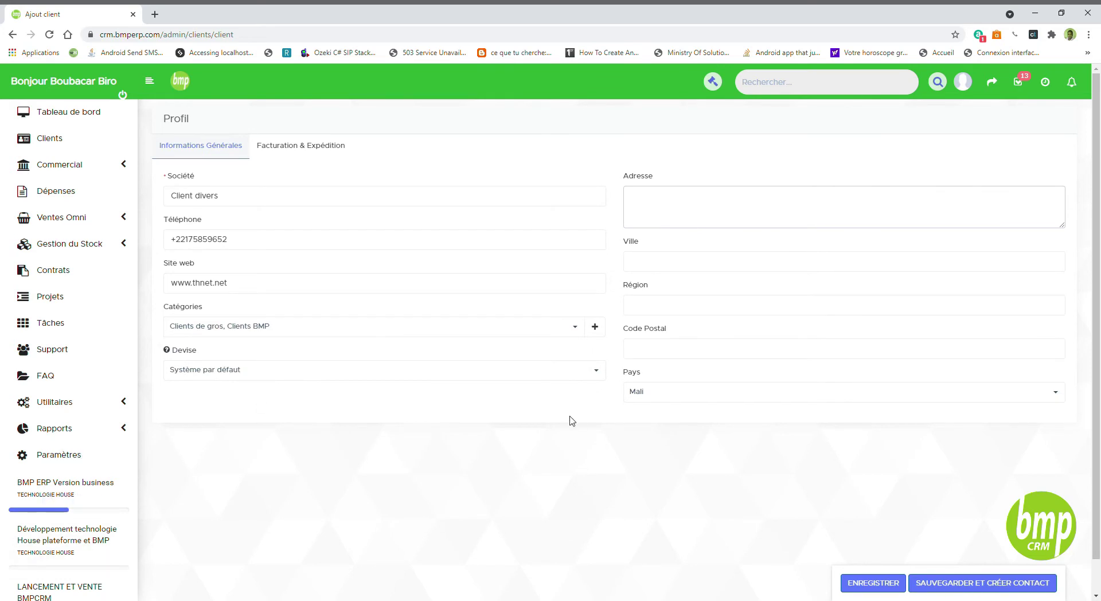
click(661, 215)
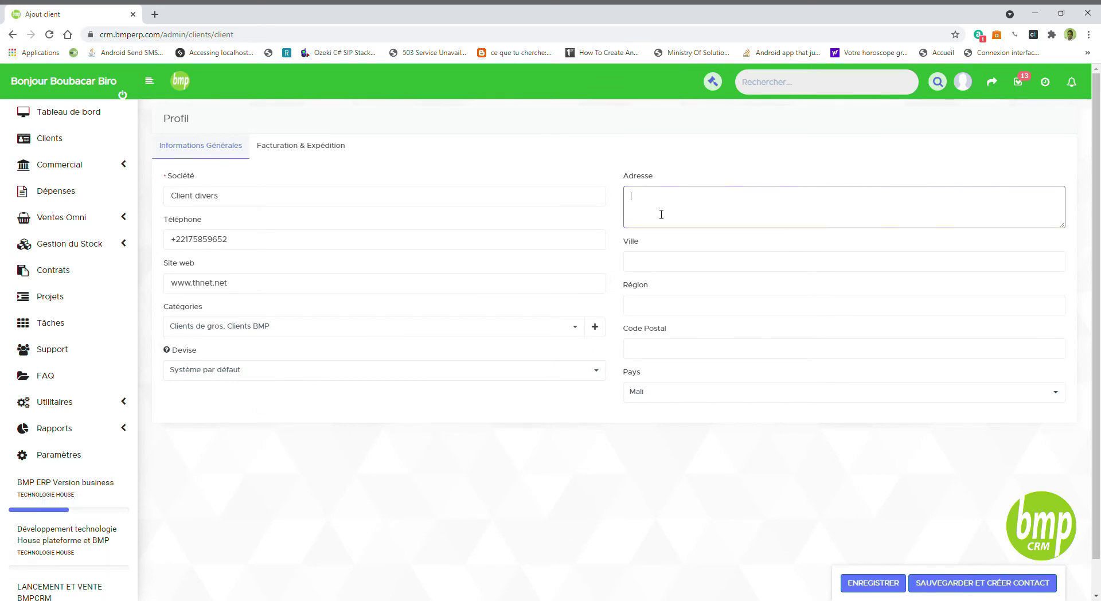
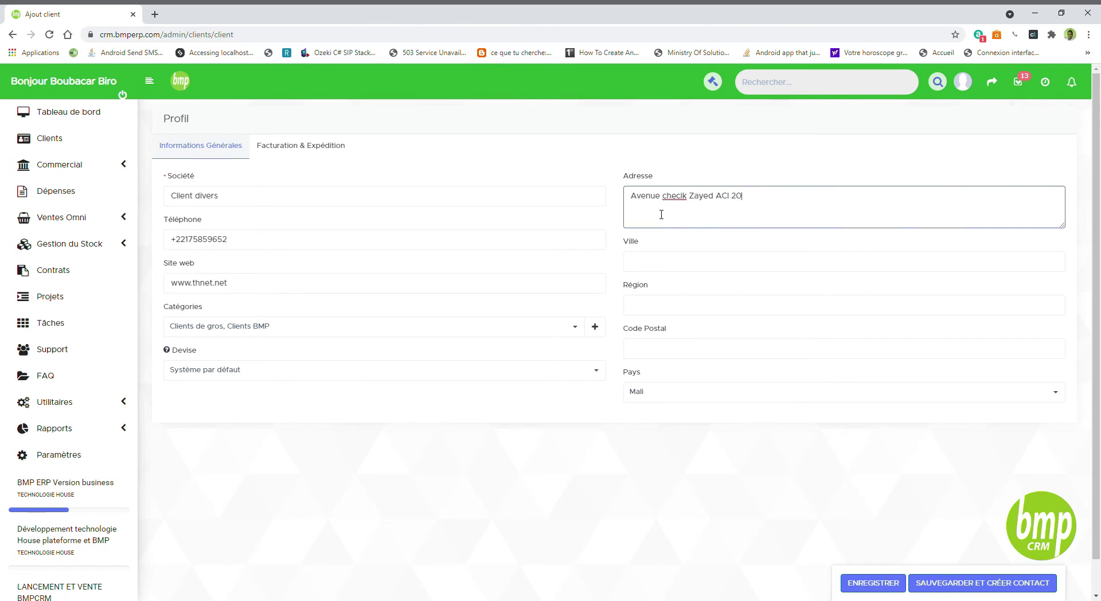
- Enter the client's street address and city
click(684, 177)
click(674, 270)
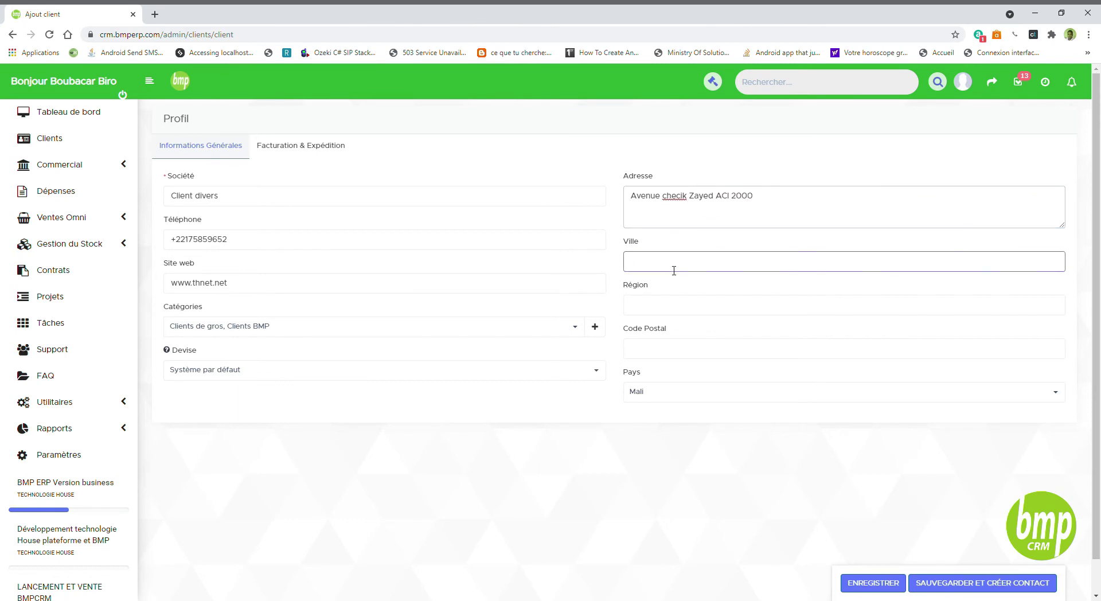
text(Ba)
key(BackSpace)
key(BackSpace)
text(Bamako)
- Fill in the client's region and postal code
key(Tab)
text(Bamako)
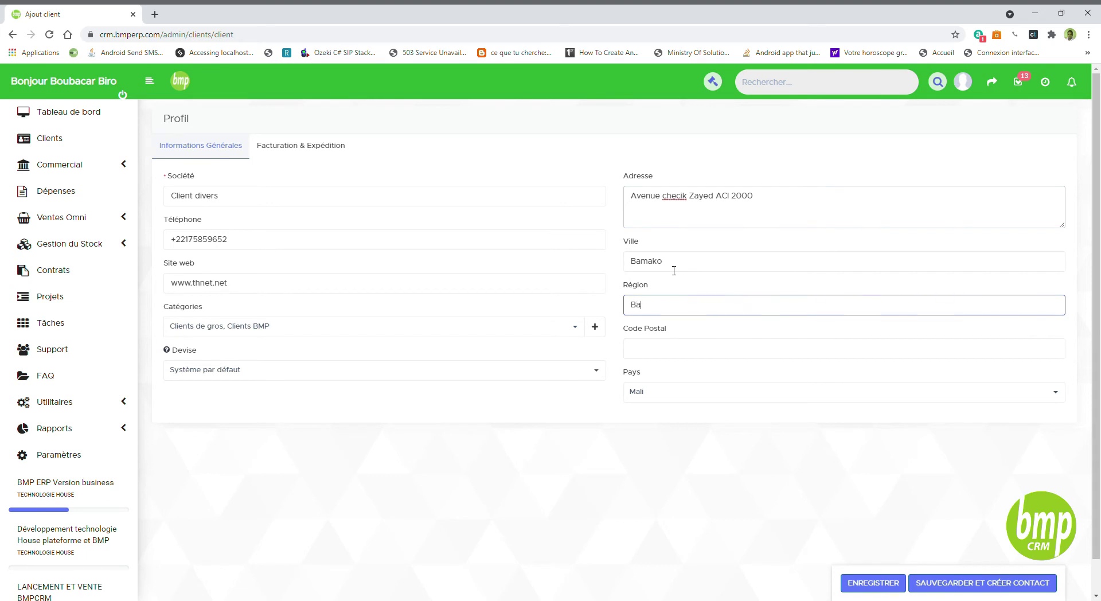
key(Tab)
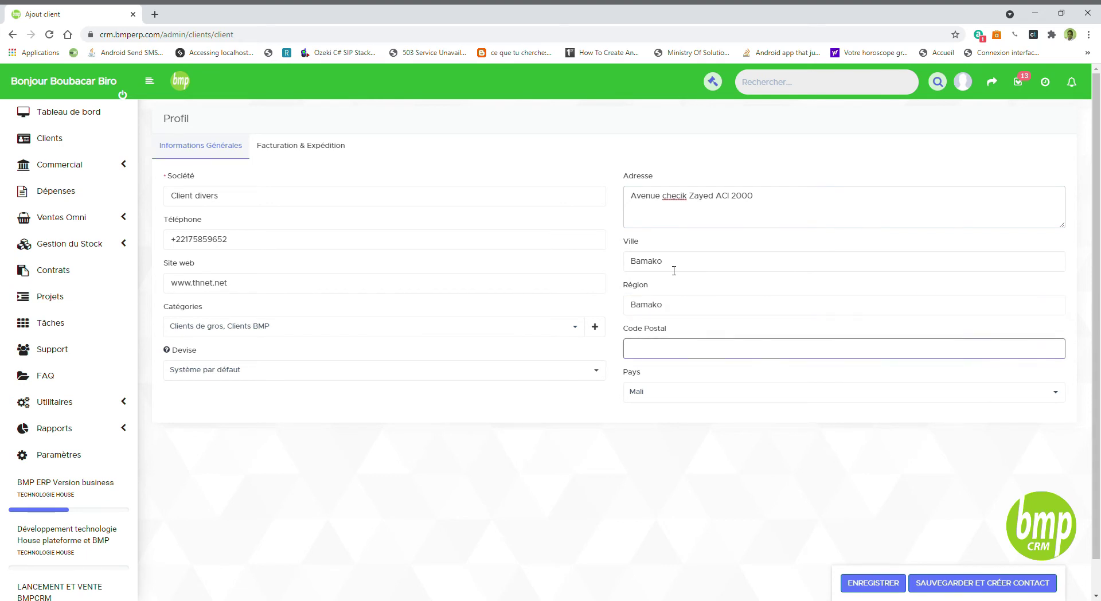
text(BPE2516)
key(Tab)
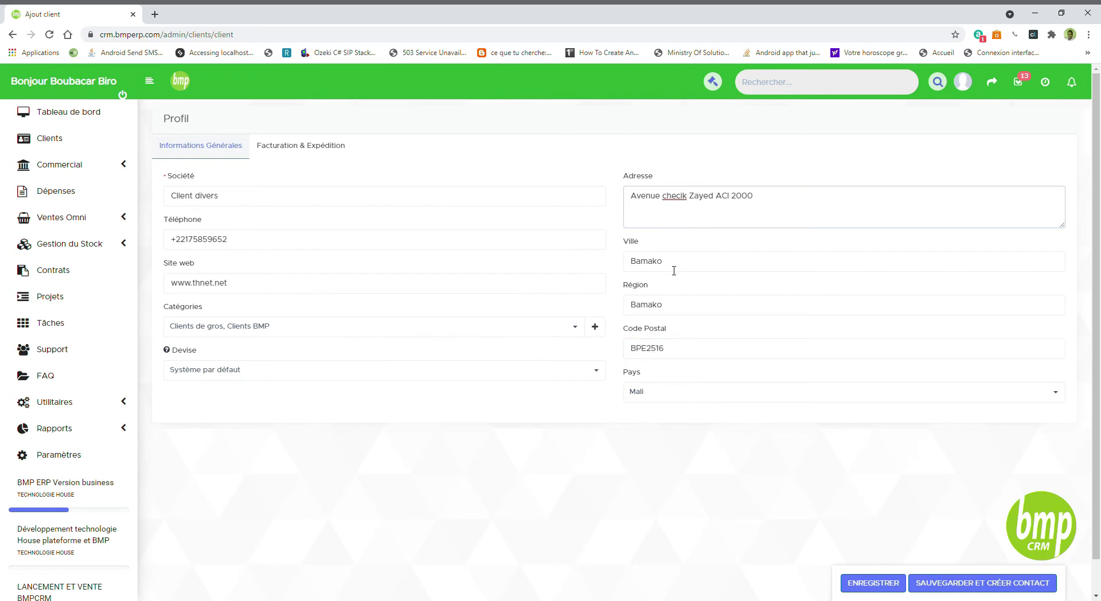
triple_click(252, 244)
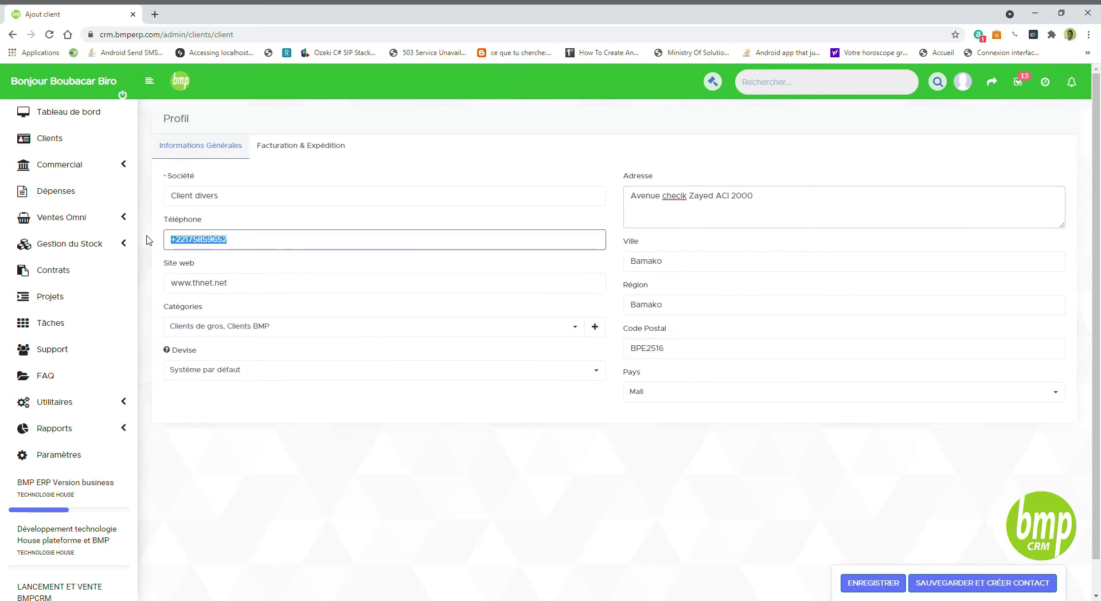
- Replace the phone digits after the +22 prefix with the corrected number
click(190, 241)
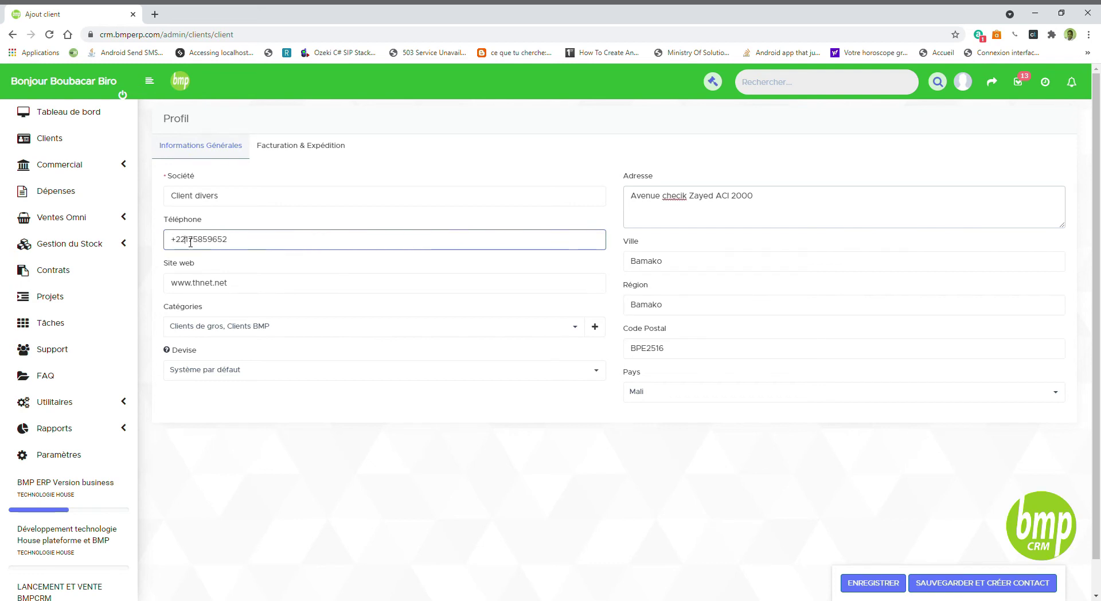
drag(191, 242, 359, 246)
click(332, 226)
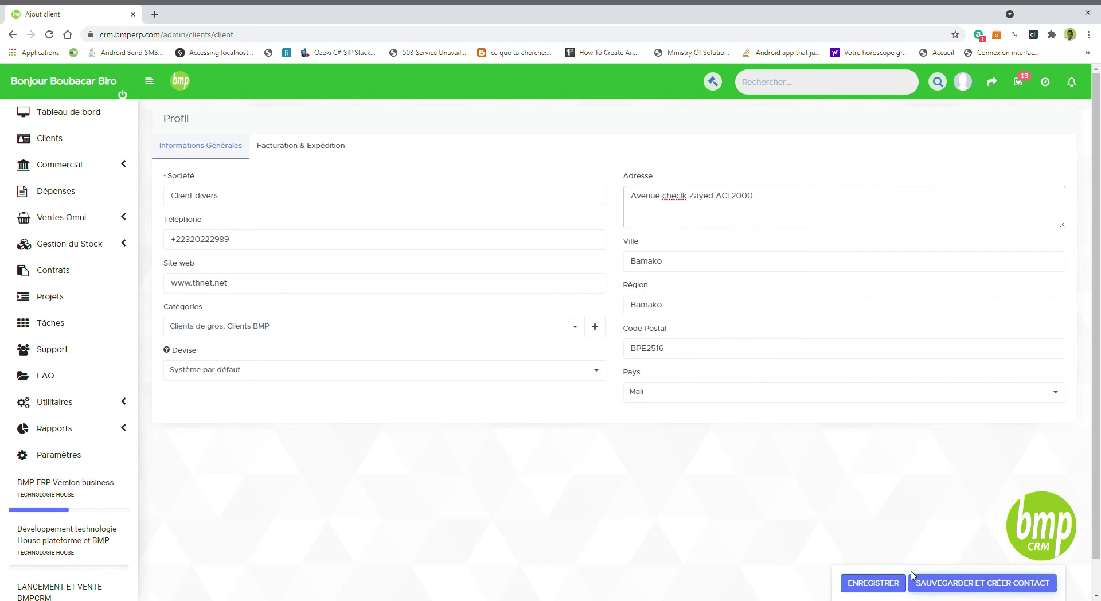
- Save the client and enter the new contact's first and last name
click(973, 583)
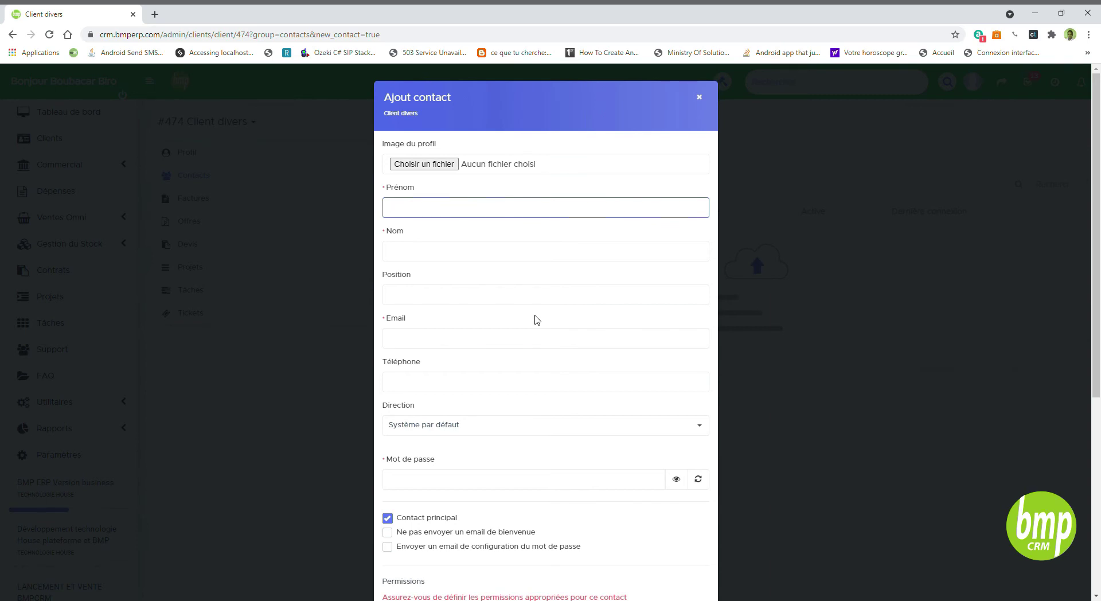
key(Tab)
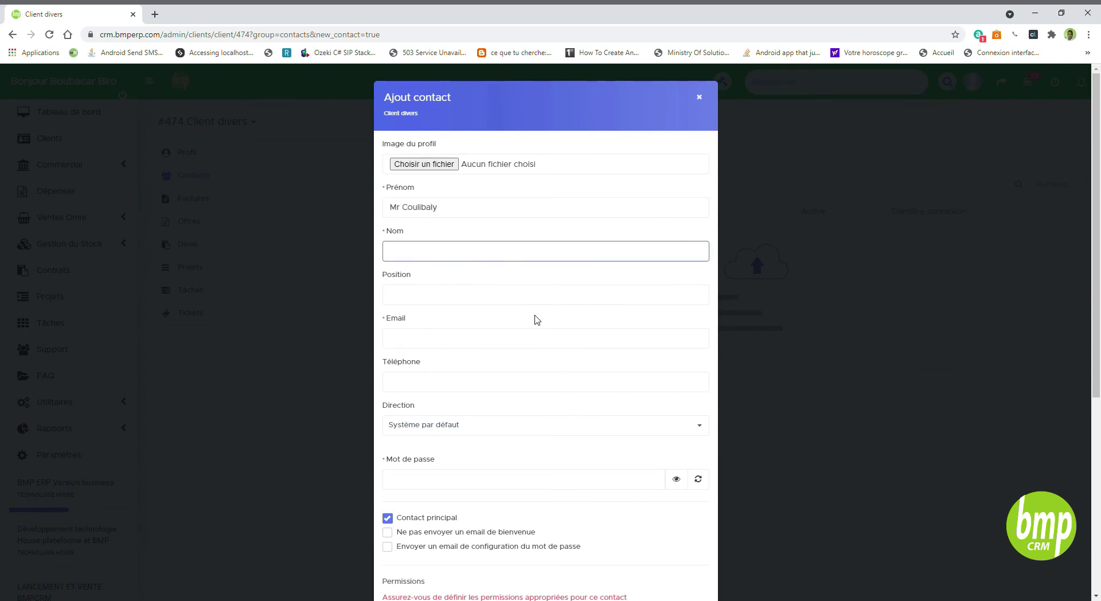
drag(410, 212, 365, 212)
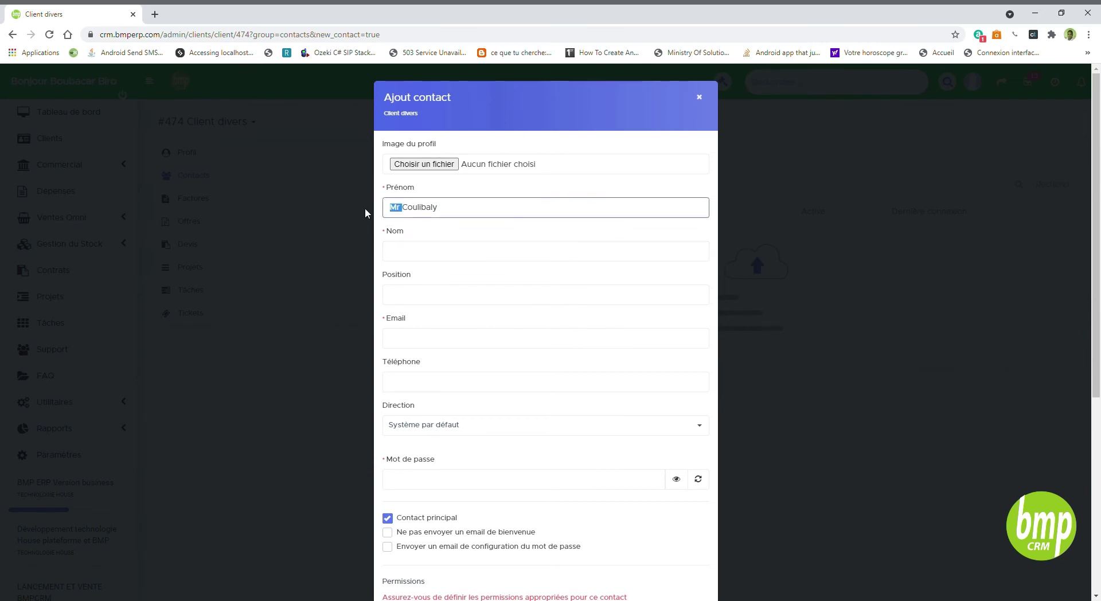
key(BackSpace)
double_click(420, 212)
key(ctrl+x)
click(421, 267)
key(ctrl+v)
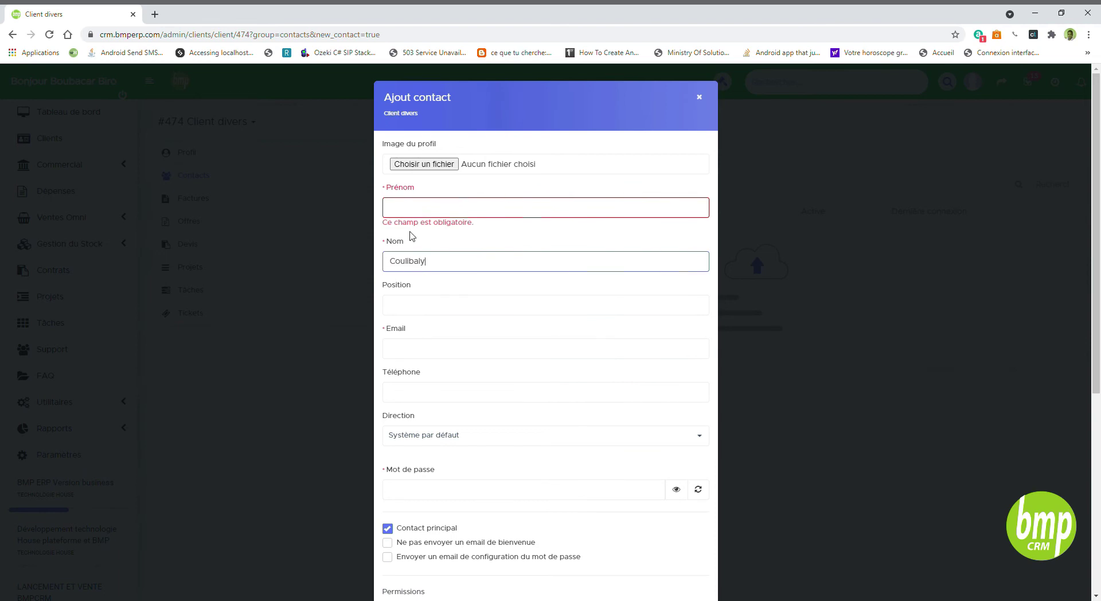
click(414, 210)
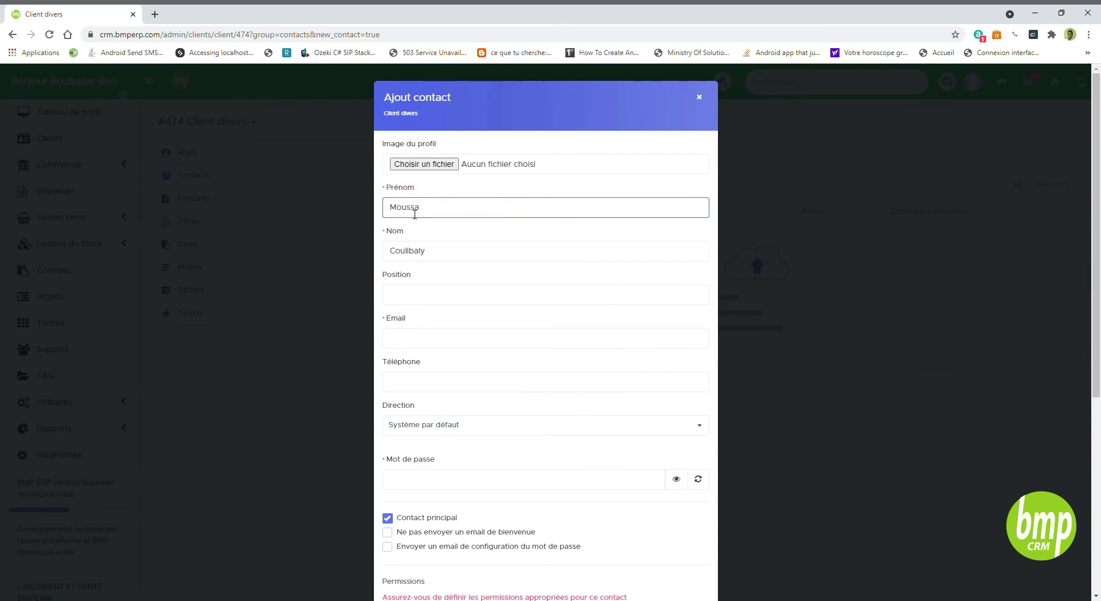
- Set the contact's position to 'Respo Achat' and enter its email address
click(430, 301)
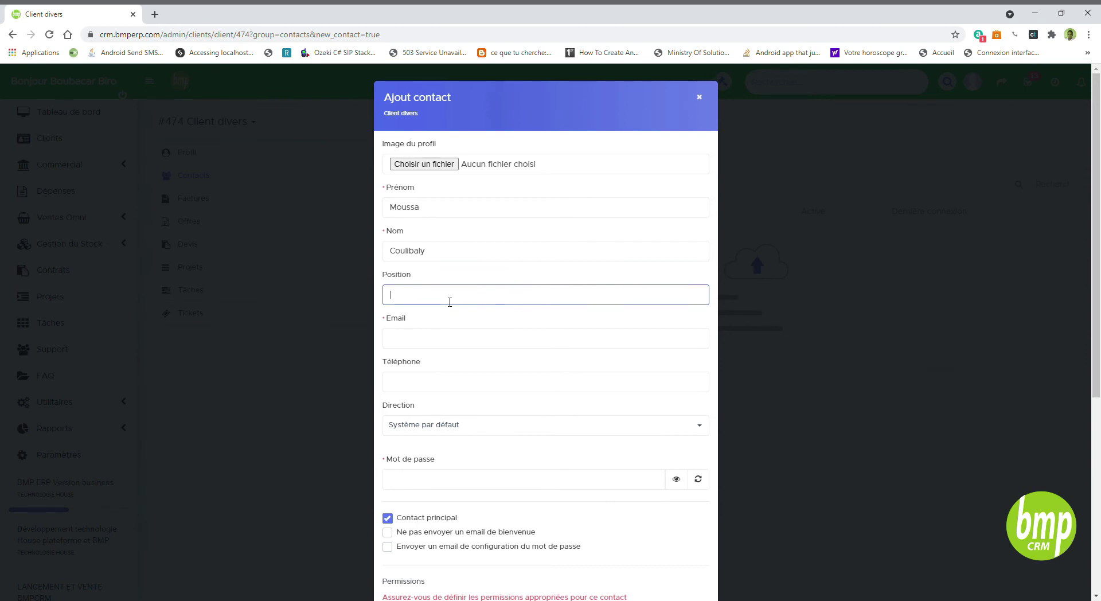
text(Respo Achat)
click(468, 343)
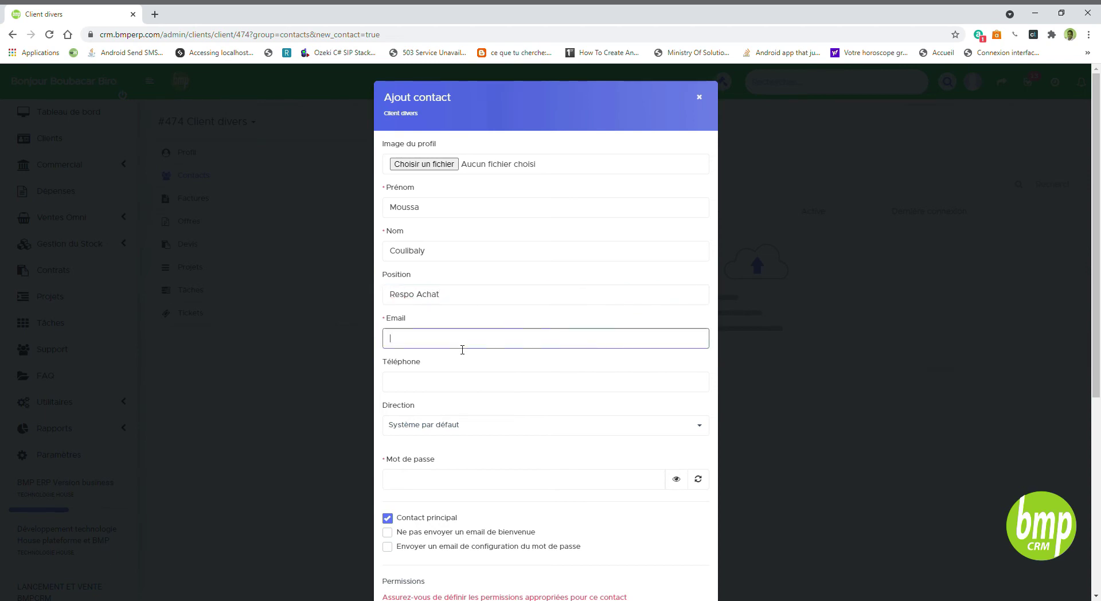
click(449, 323)
click(520, 343)
click(538, 370)
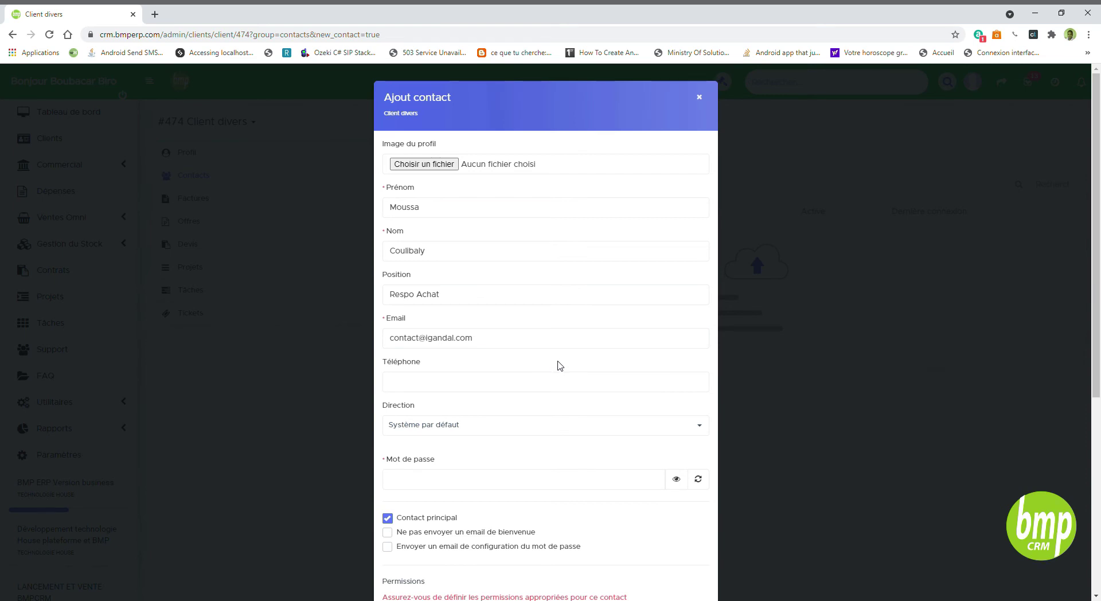
click(494, 343)
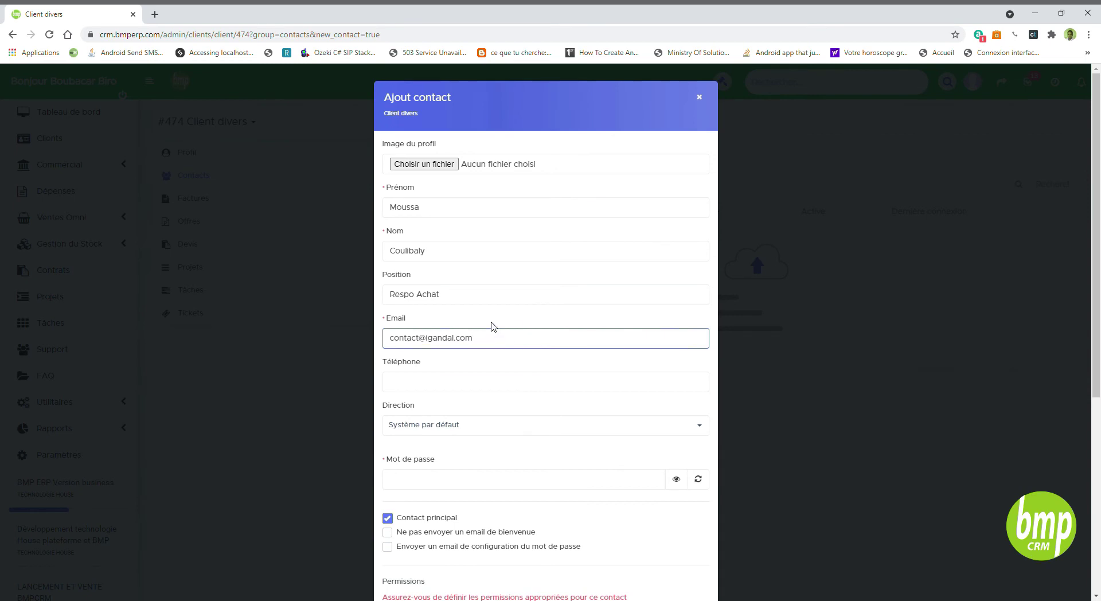
click(497, 317)
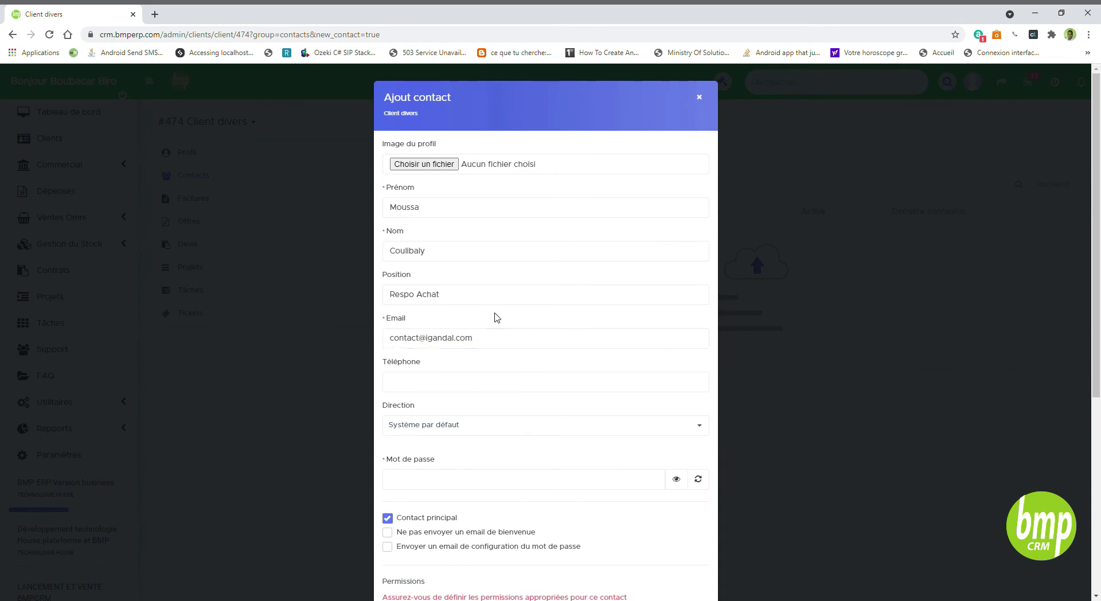
- Enter the contact's phone number
click(504, 381)
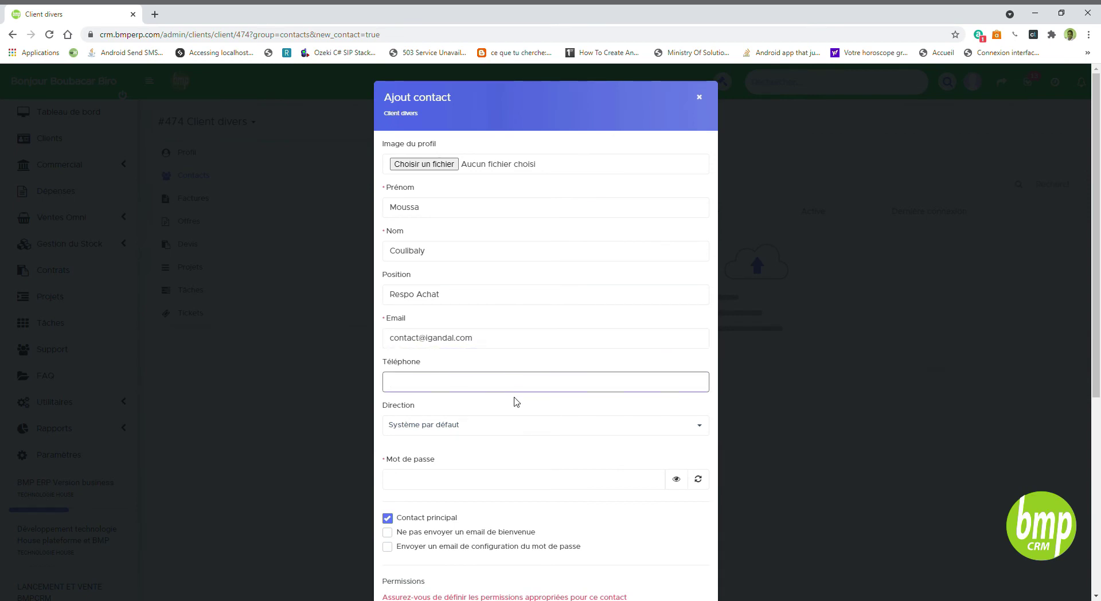
text(20222989)
click(520, 404)
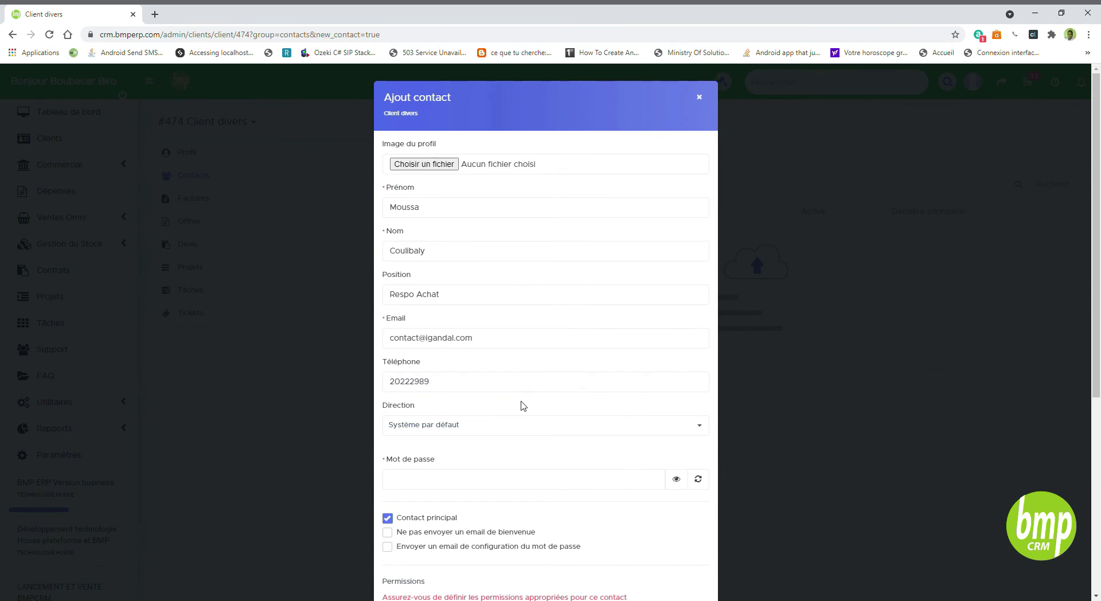
click(479, 486)
click(511, 509)
- Set a password for the contact and show it as plain text
scroll(497, 499, down, 4)
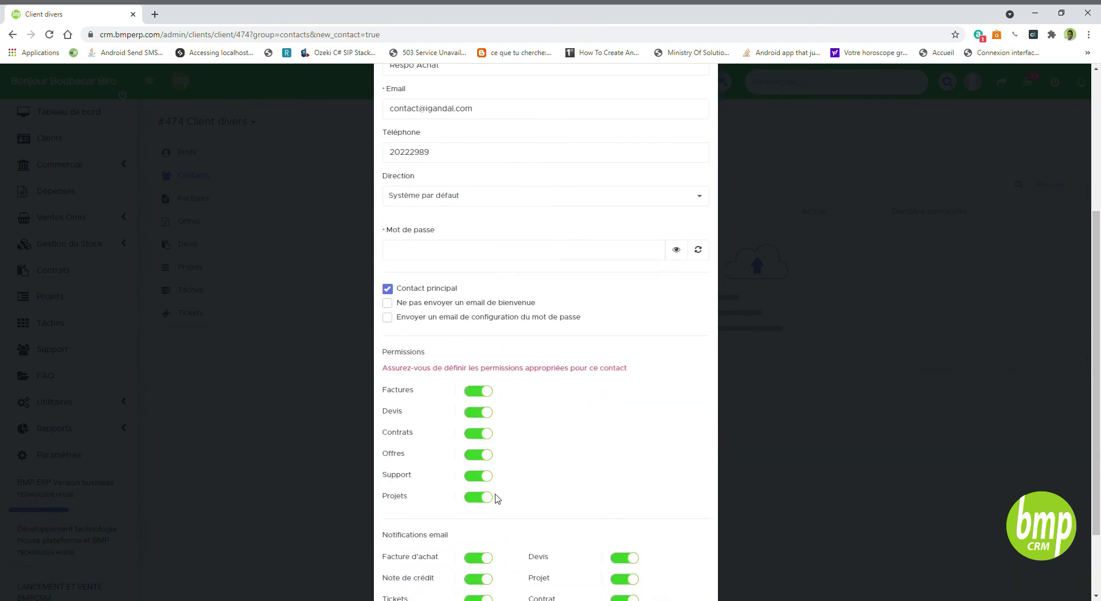
click(419, 255)
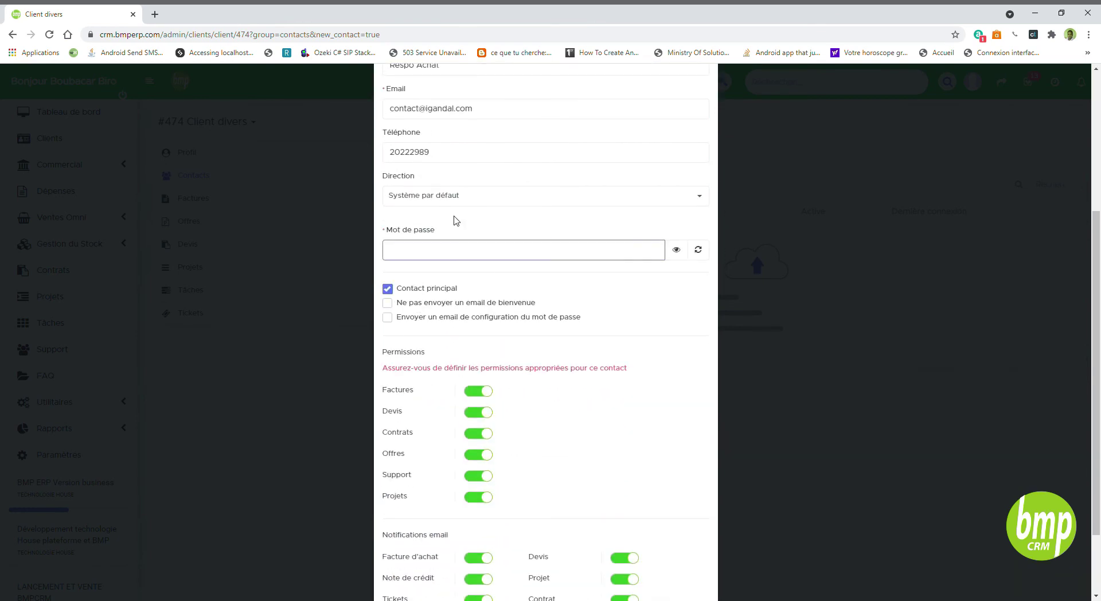
click(478, 256)
text(123)
text(4)
text(123456)
click(678, 252)
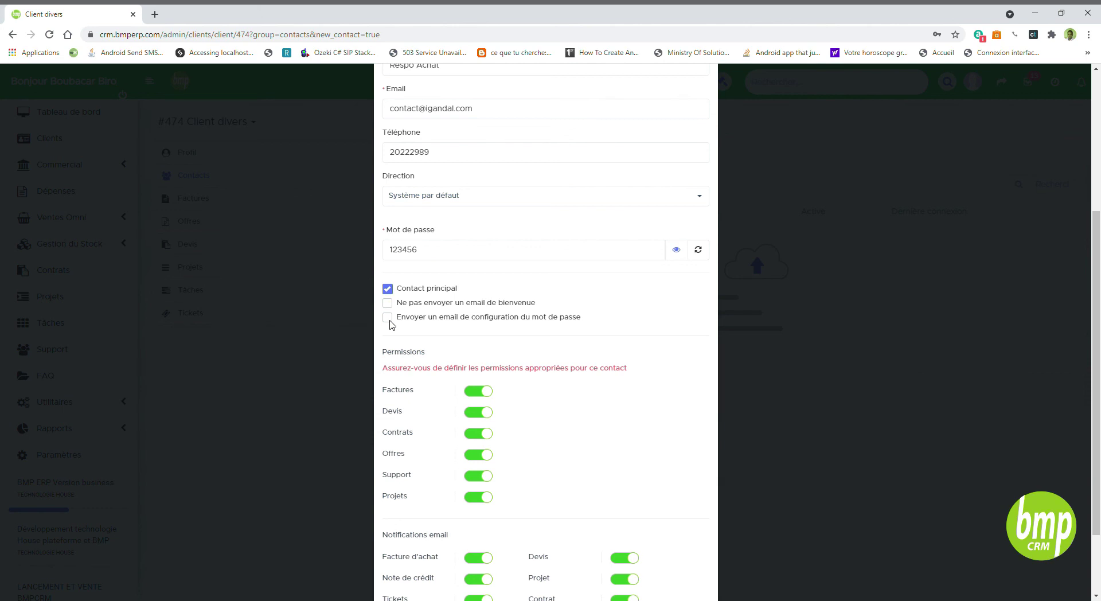
- Keep all permissions, including Devis, enabled and save the contact
scroll(608, 474, down, 2)
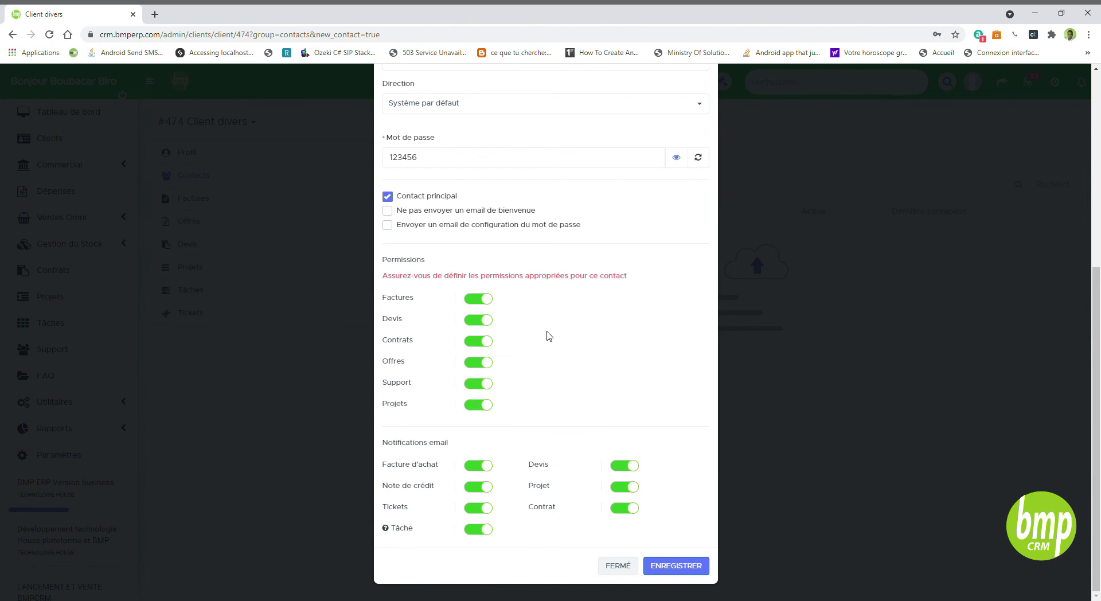
click(480, 324)
click(486, 320)
click(682, 566)
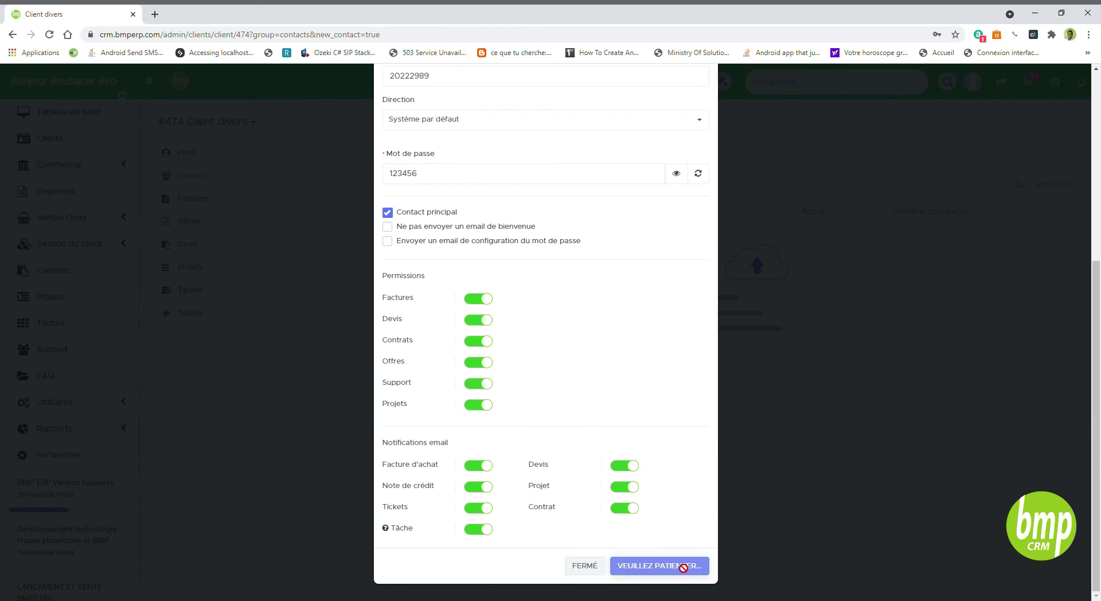